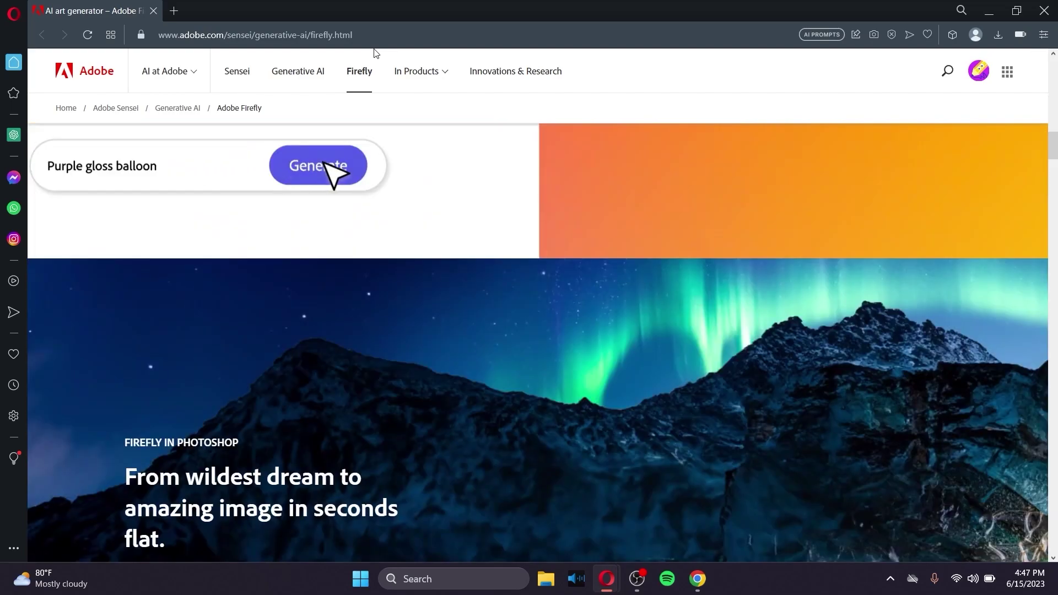
- Scroll down and back through the Adobe Firefly overview page
scroll(374, 52, down, 15)
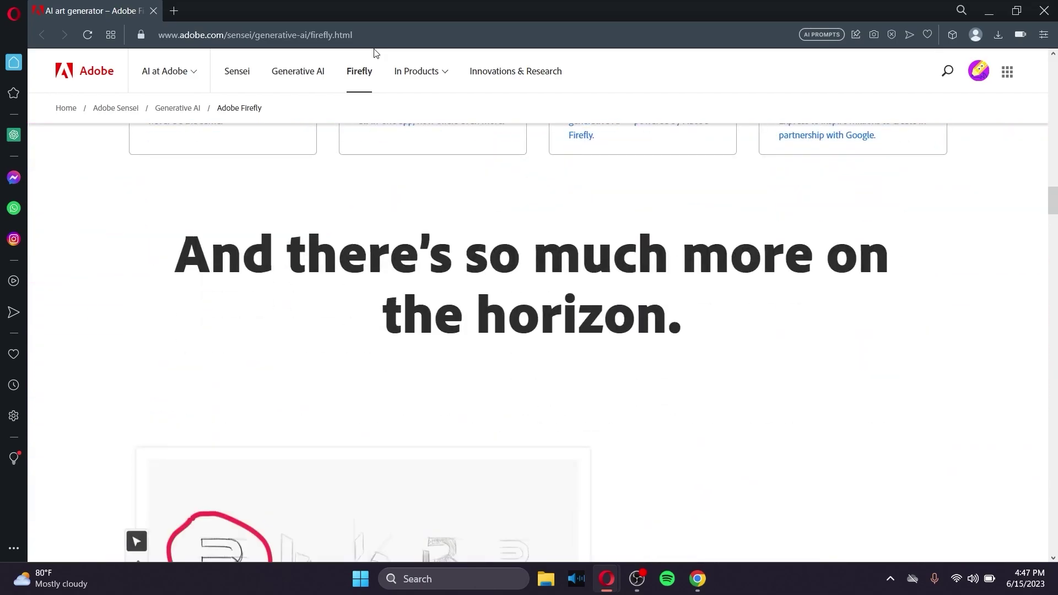
scroll(373, 52, up, 10)
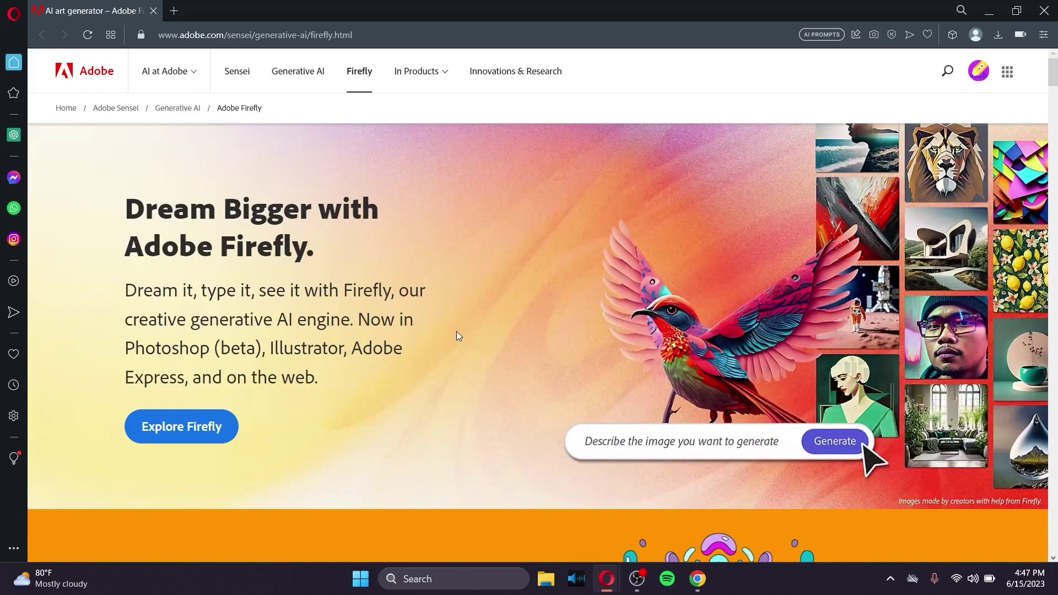
scroll(456, 335, down, 15)
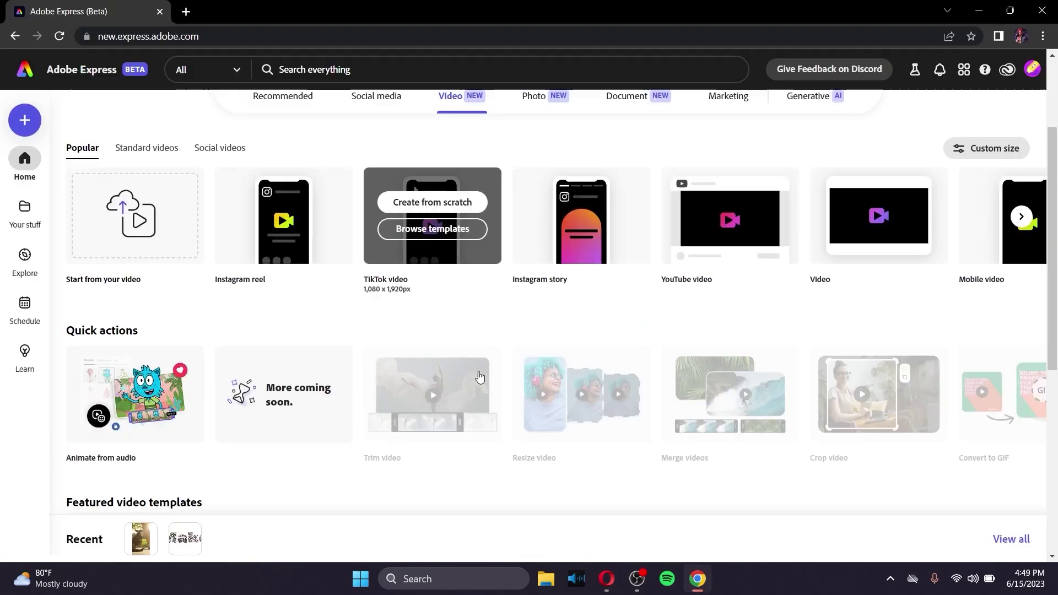
- Generate a Text to image picture of a man getting out of a bus
scroll(479, 378, down, 2)
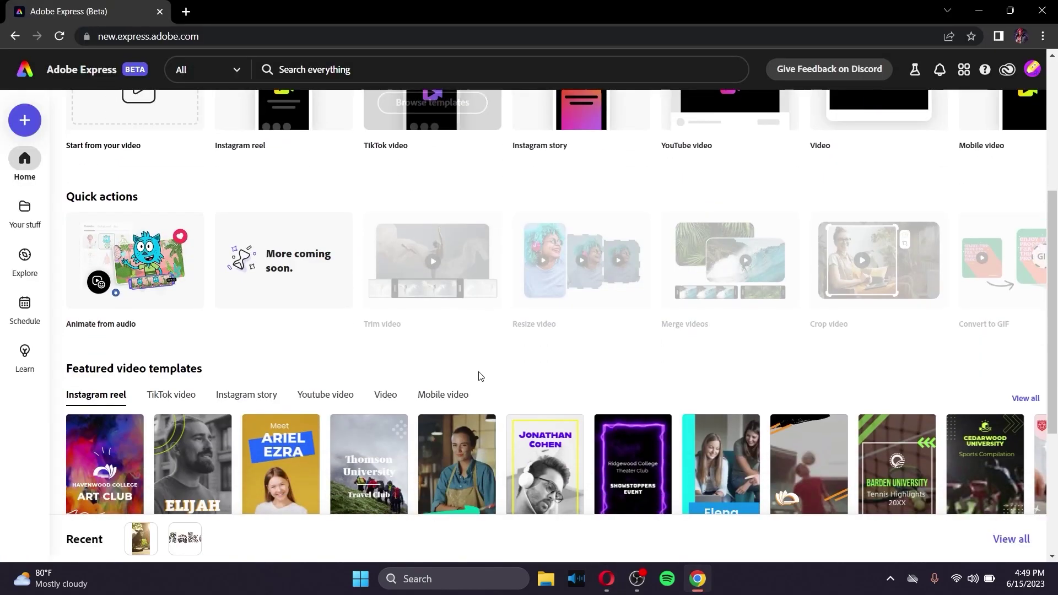
scroll(480, 377, down, 4)
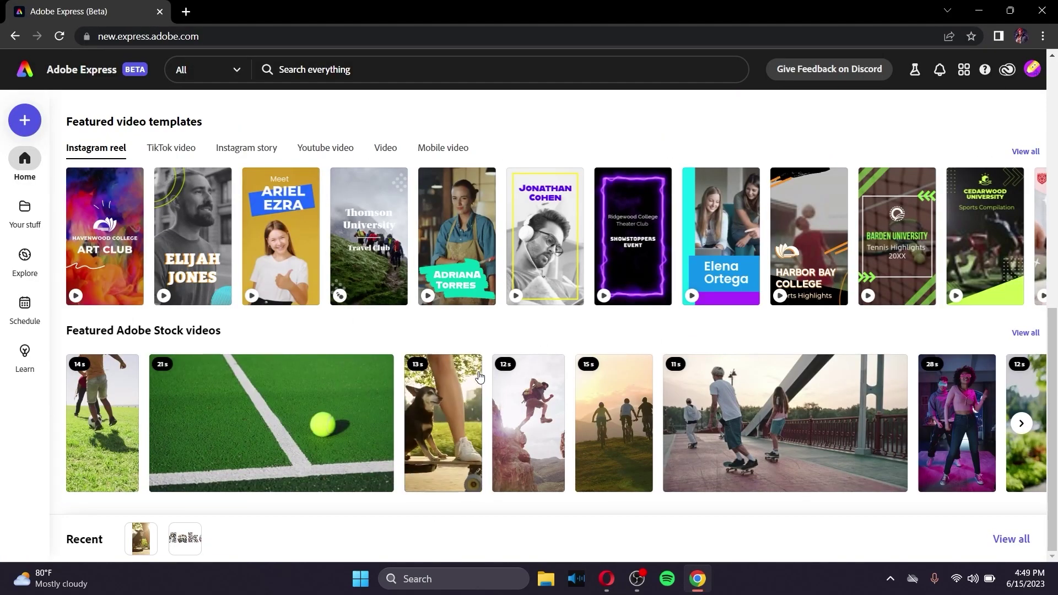
scroll(479, 377, up, 6)
mouse_move(479, 377)
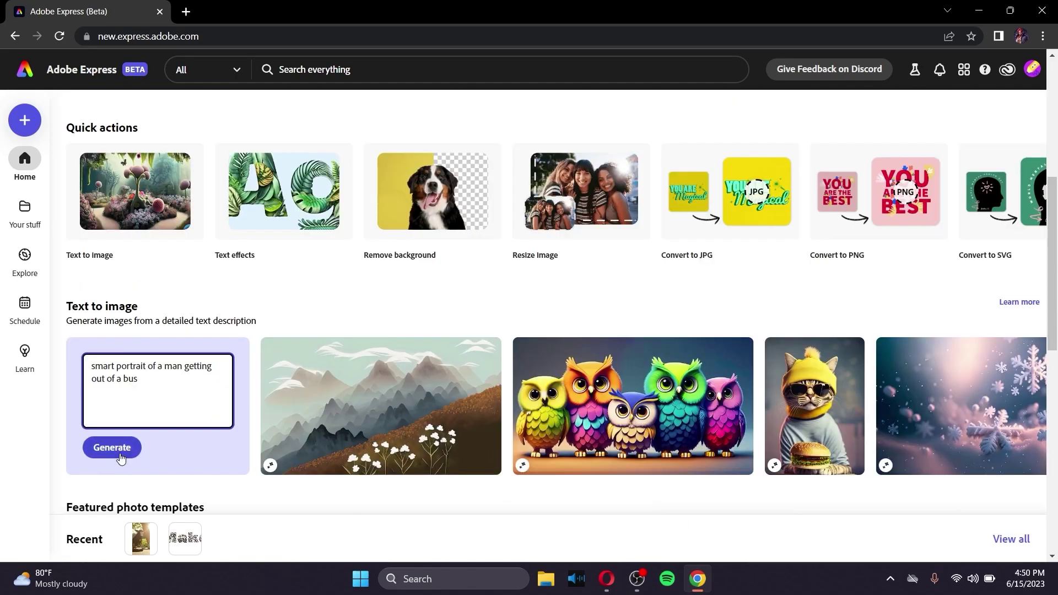
click(113, 448)
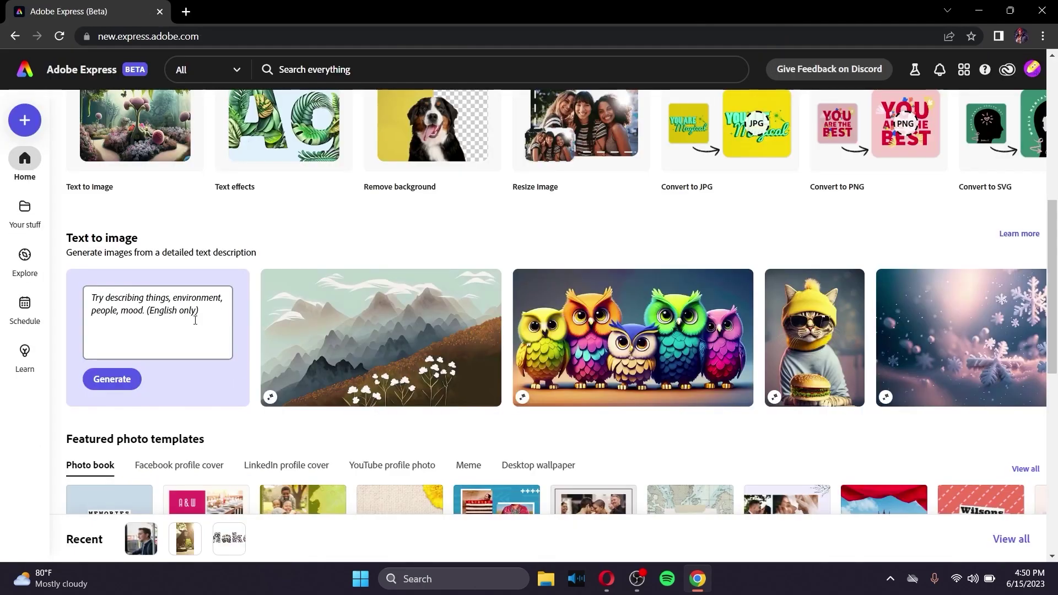
scroll(195, 322, down, 10)
scroll(196, 323, up, 5)
scroll(196, 322, up, 7)
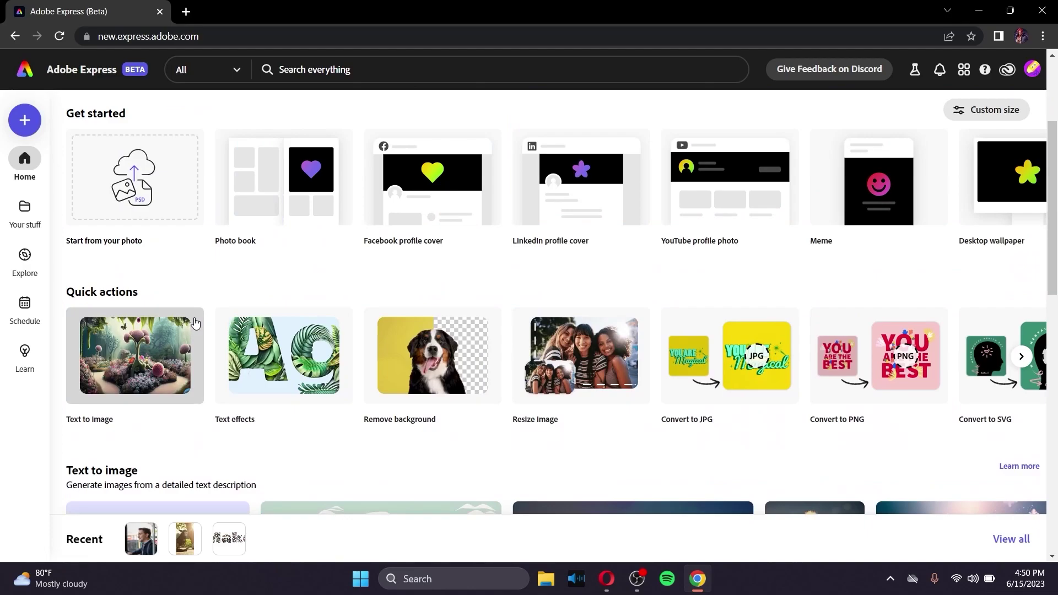
scroll(195, 322, down, 1)
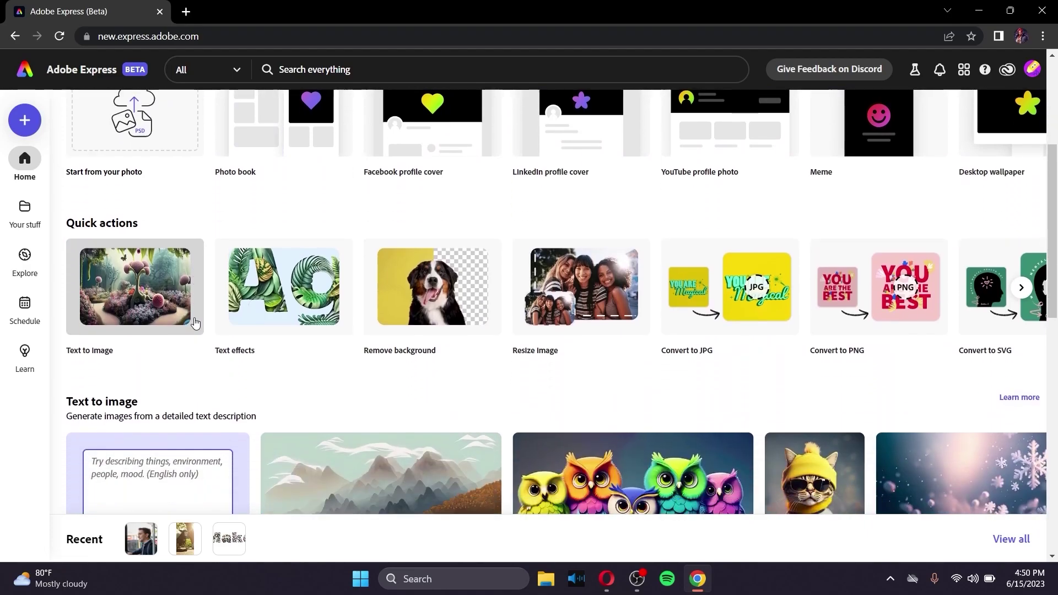
- Go to the Text to image prompt and load more generated wizard images
click(195, 323)
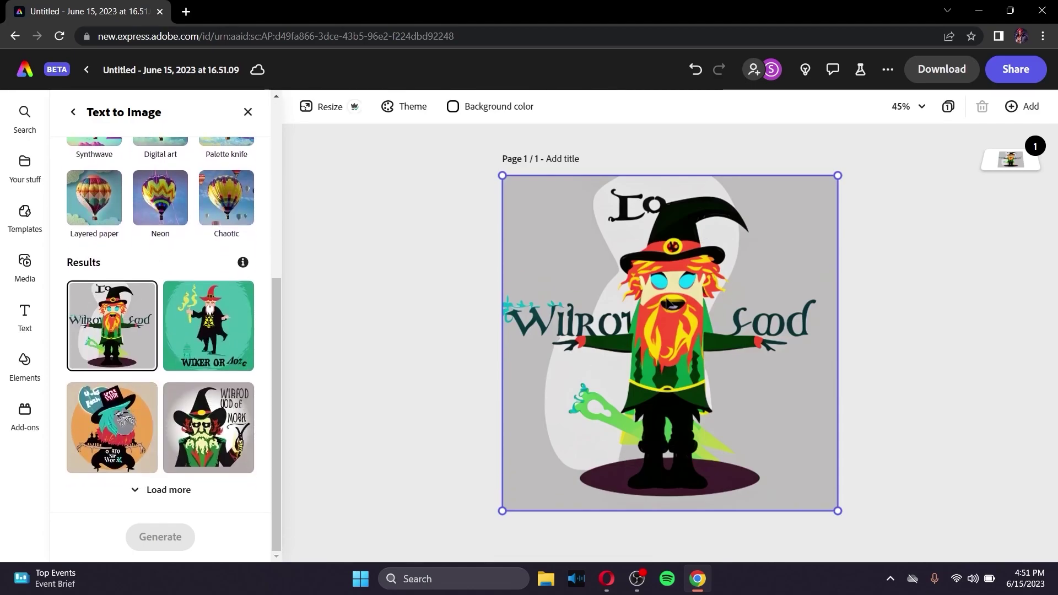
mouse_move(111, 364)
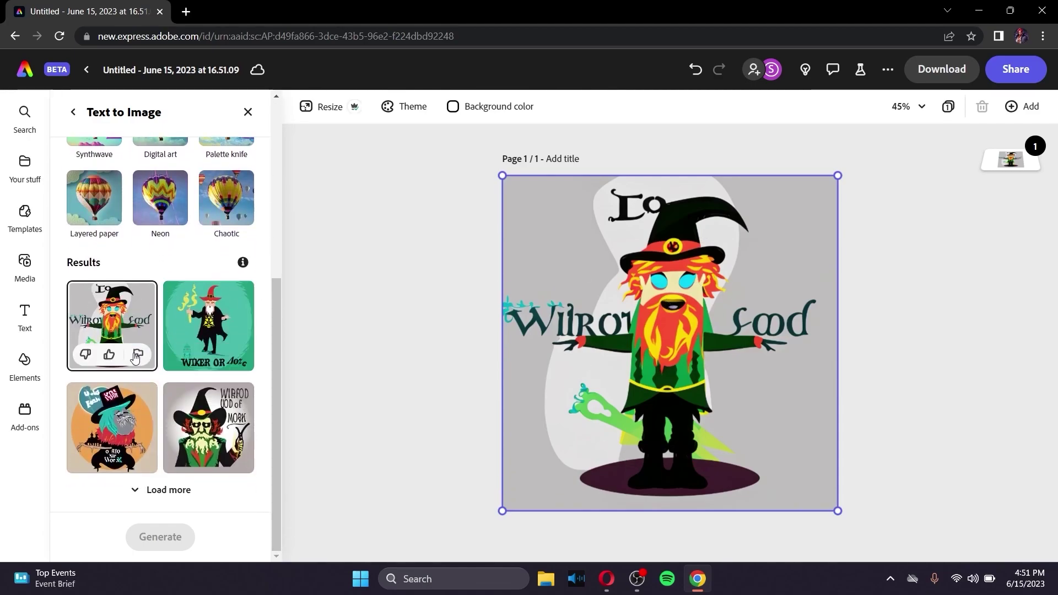
click(172, 501)
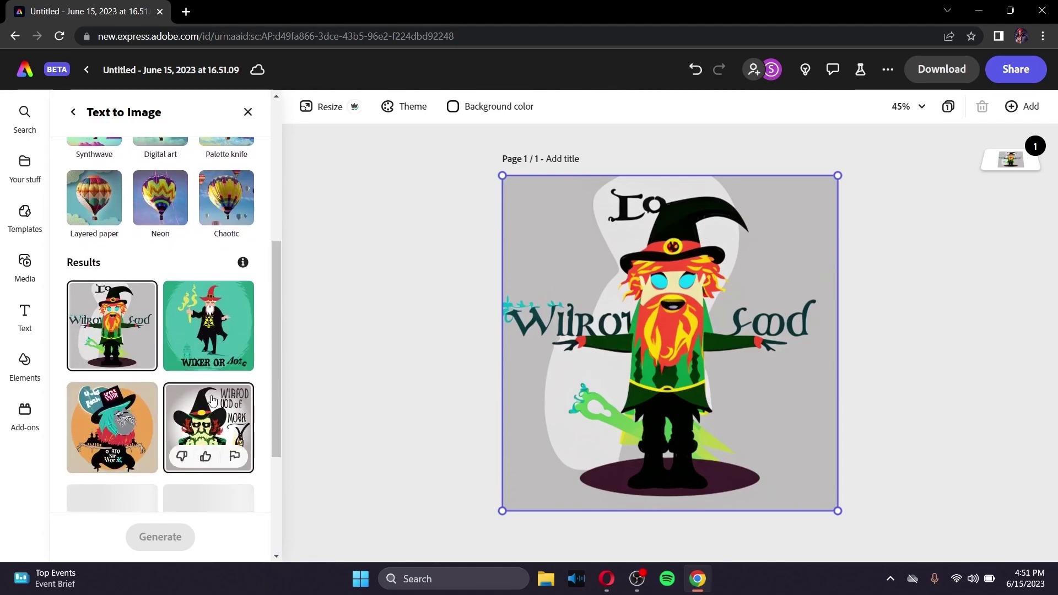
scroll(212, 397, down, 4)
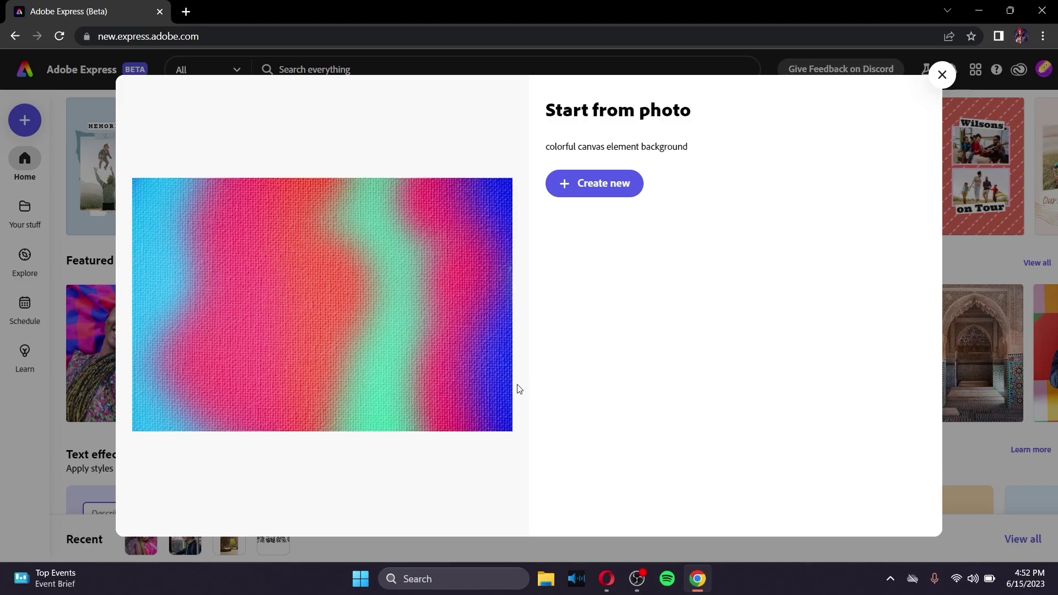
- Close the colorful canvas photo preview and start a new project
click(942, 74)
click(716, 512)
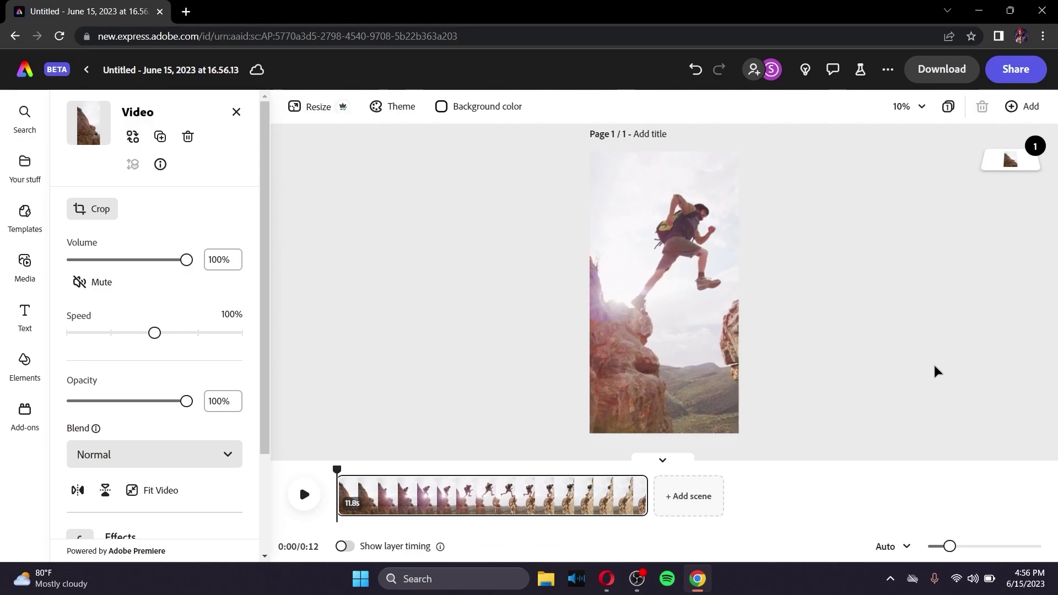
- Set the cliff video's highlights to 51 and brightness to -64, then play it back
scroll(175, 459, down, 5)
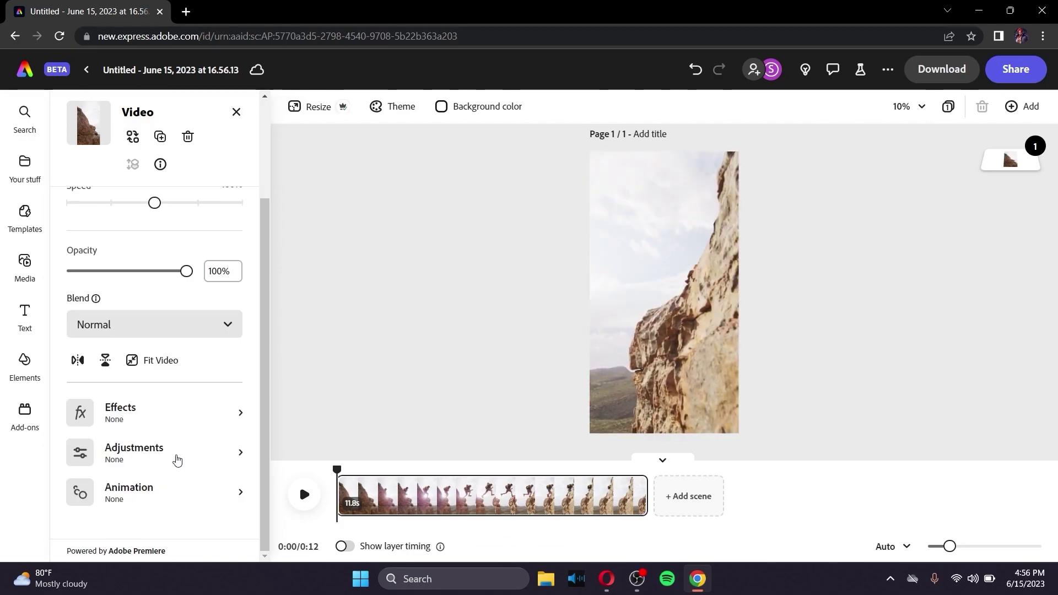
click(175, 458)
drag(130, 303, 163, 304)
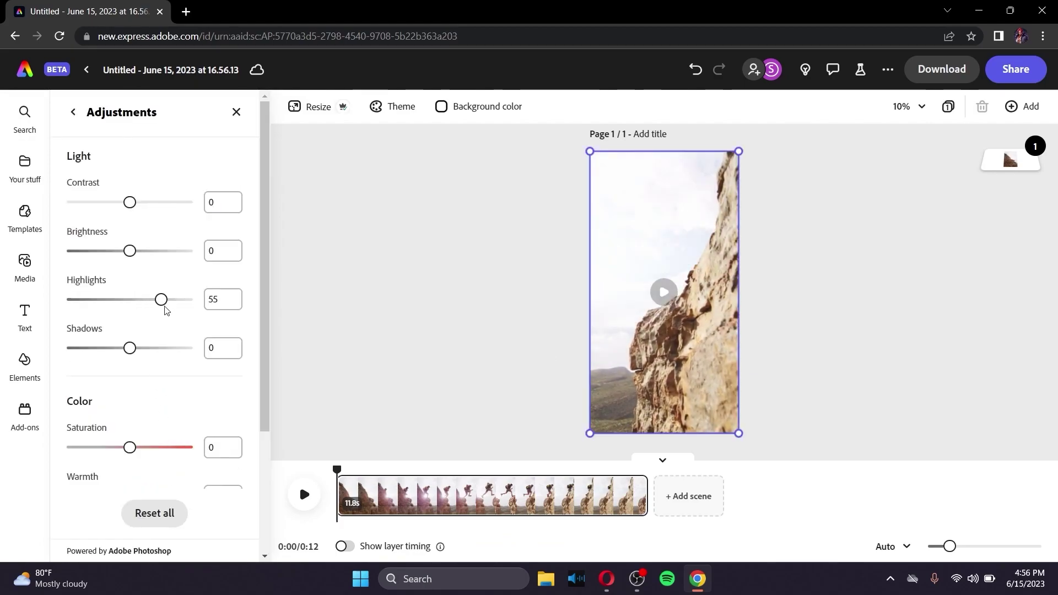
drag(130, 251, 97, 251)
key(Escape)
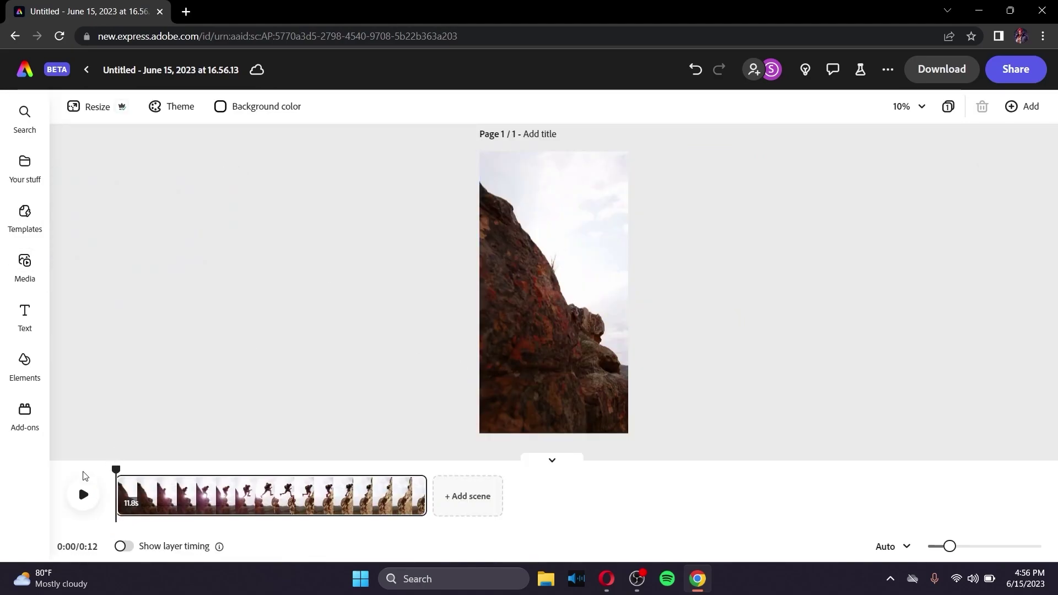
click(83, 495)
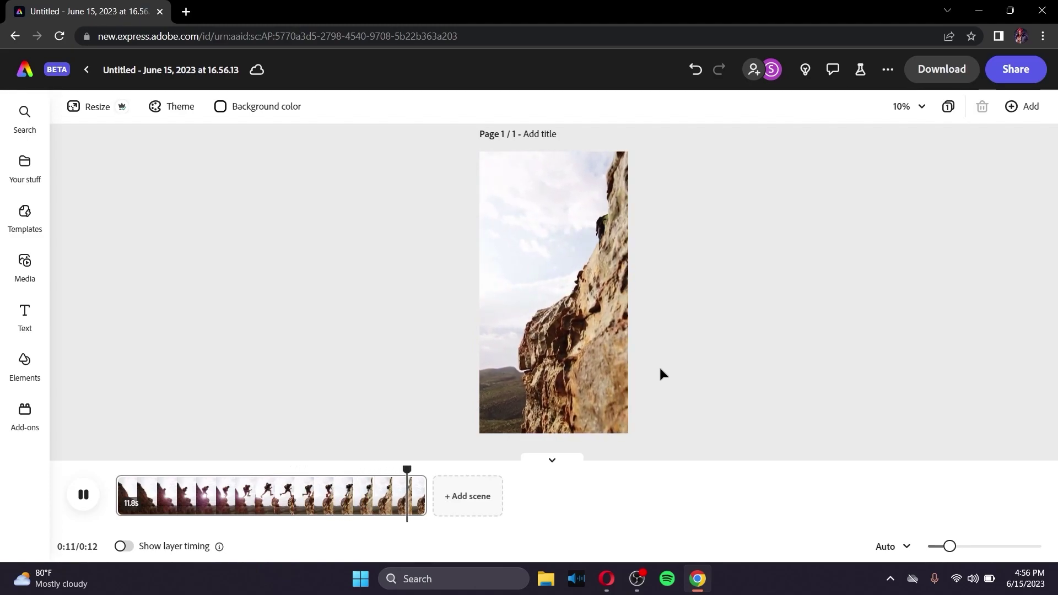
- Add 'Pink' text using the Pink peonies generated text effect
key(t)
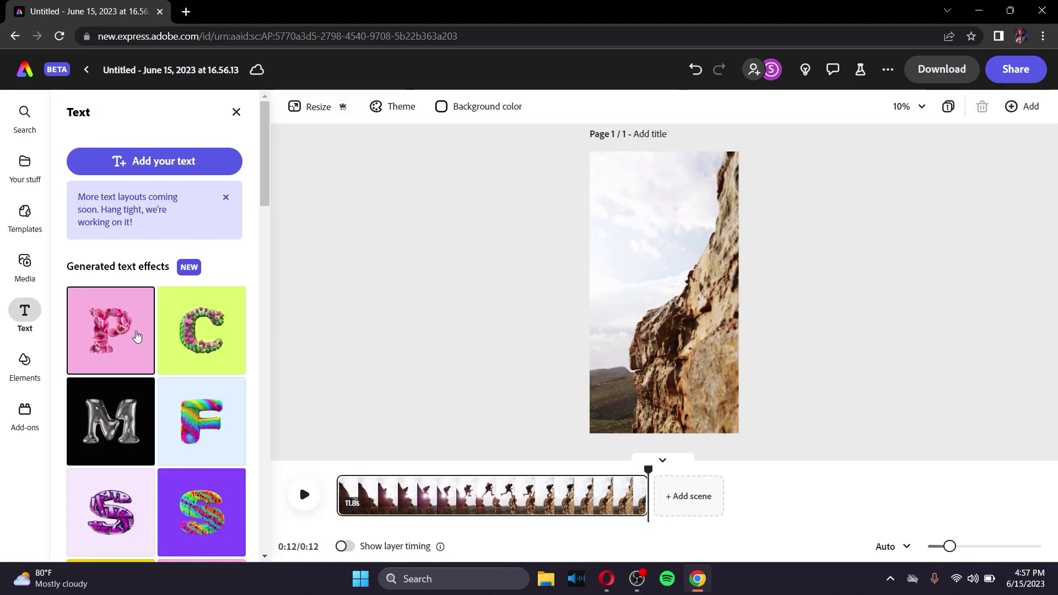
scroll(107, 329, down, 2)
click(108, 328)
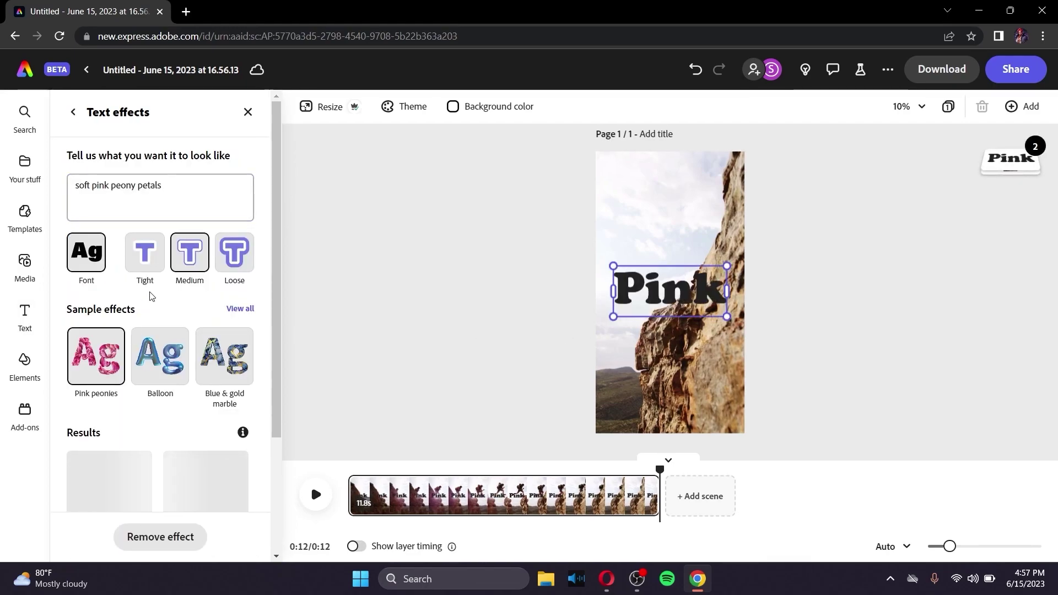
- Regenerate the effect from the prompt 'rock', apply the second result, and return Home
scroll(148, 171, down, 3)
scroll(167, 142, up, 4)
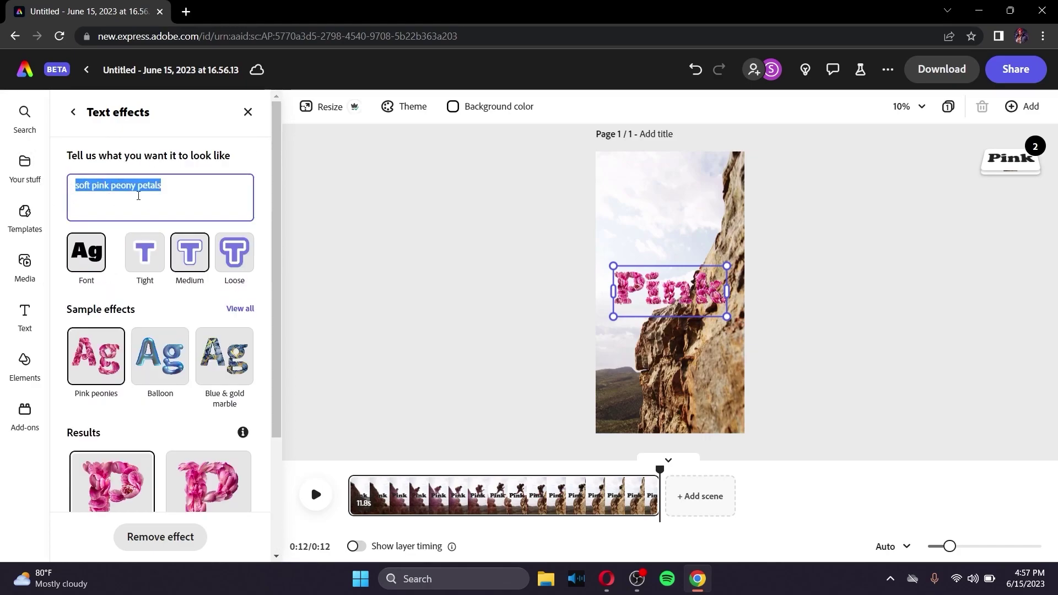
text(rock)
key(Return)
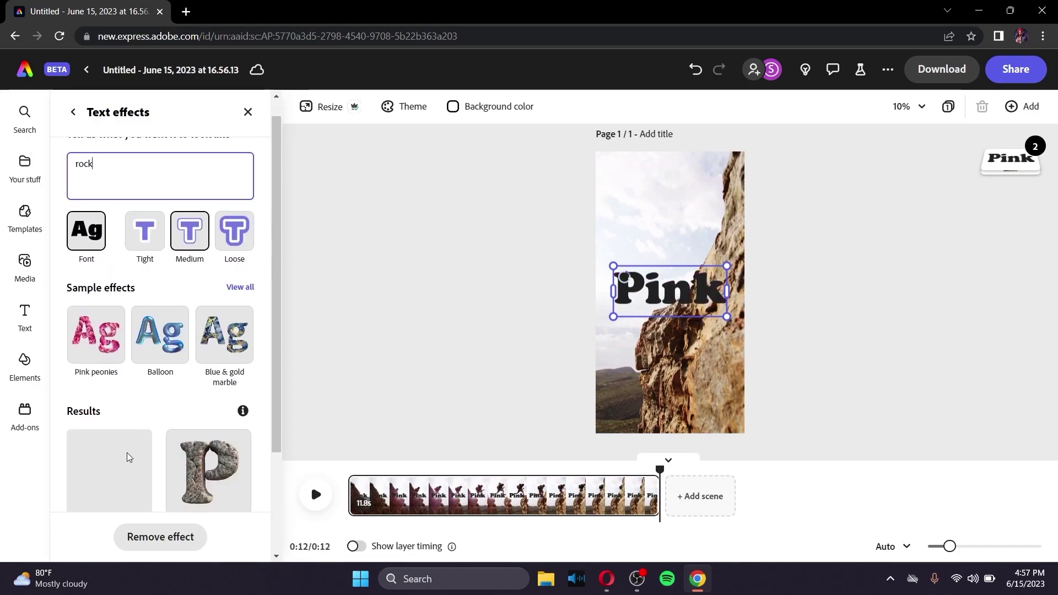
click(220, 455)
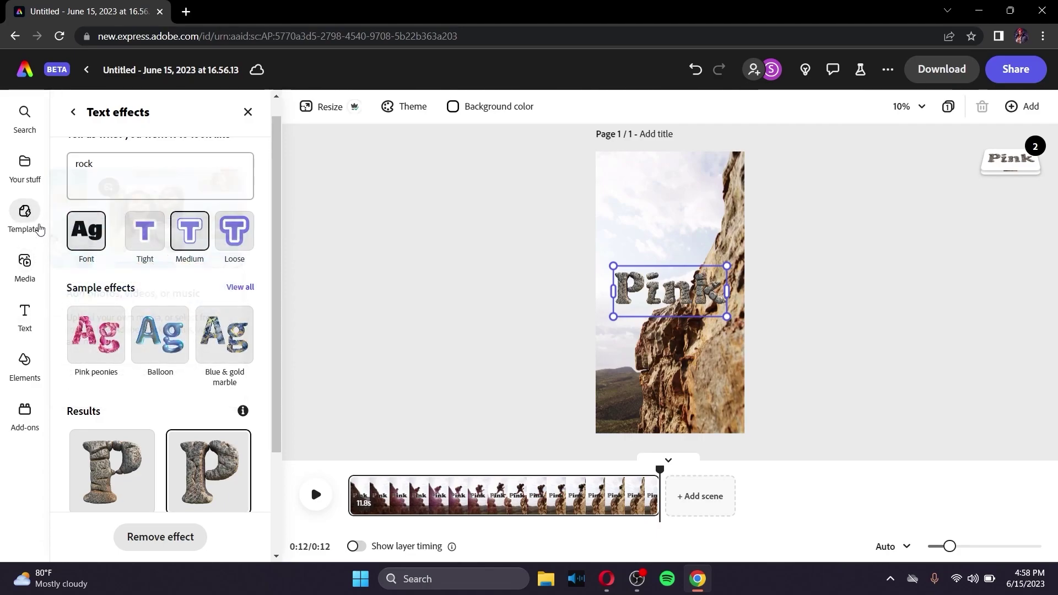
click(86, 70)
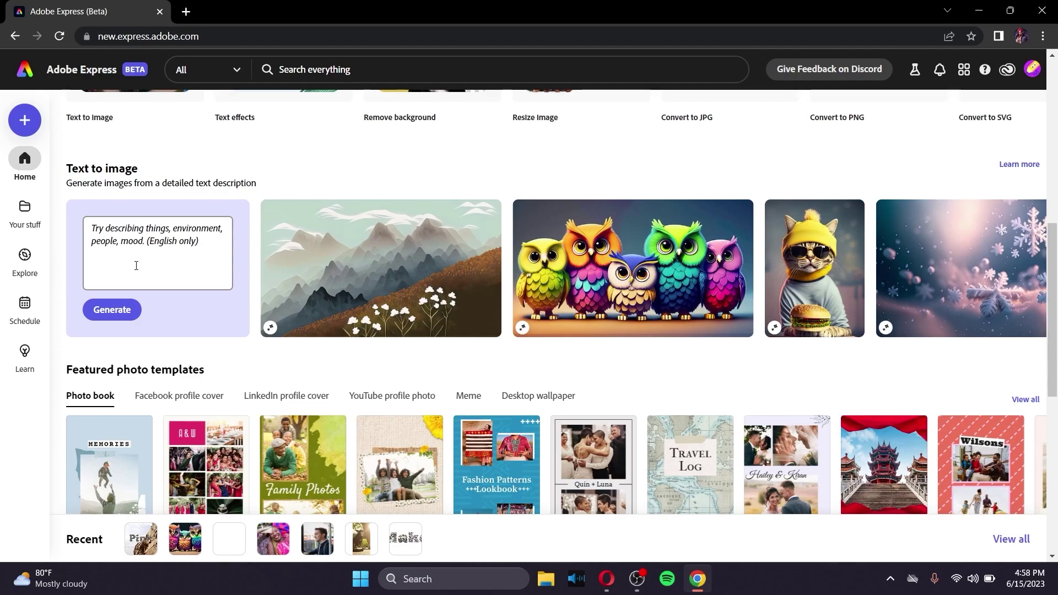
click(24, 263)
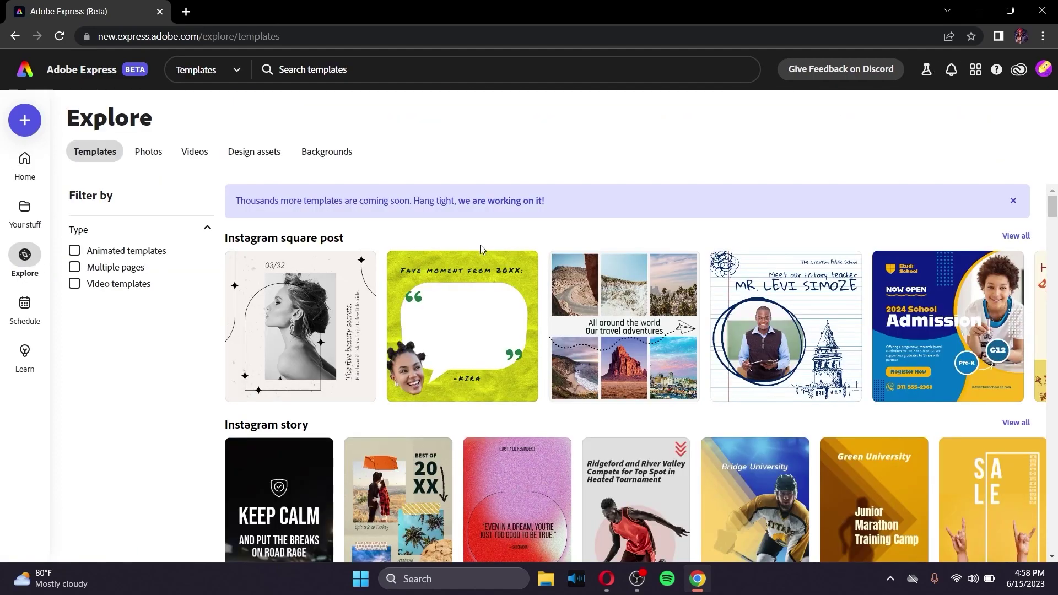
click(146, 159)
click(198, 160)
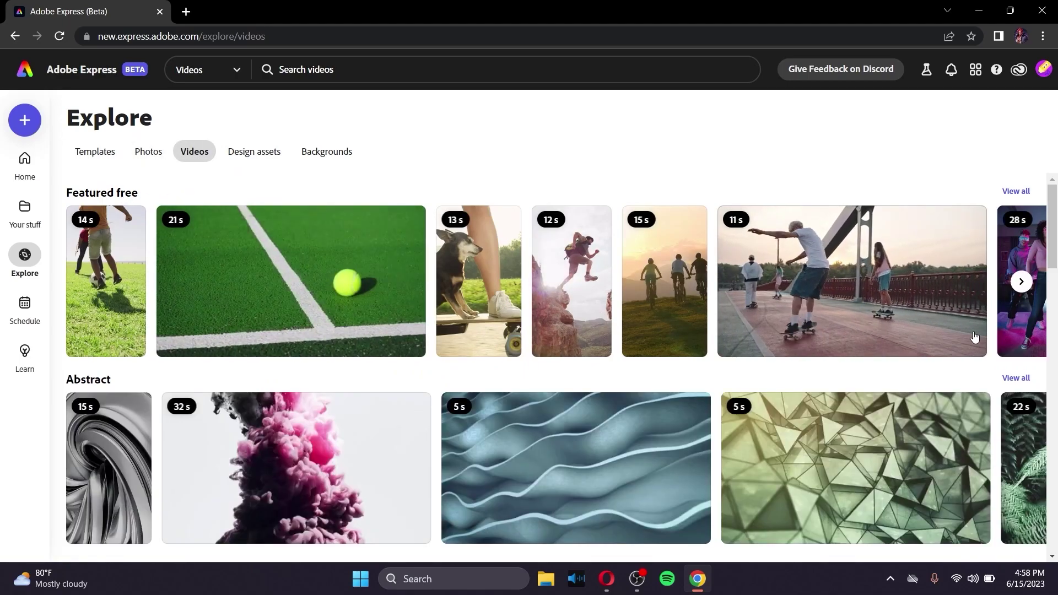
scroll(763, 365, down, 10)
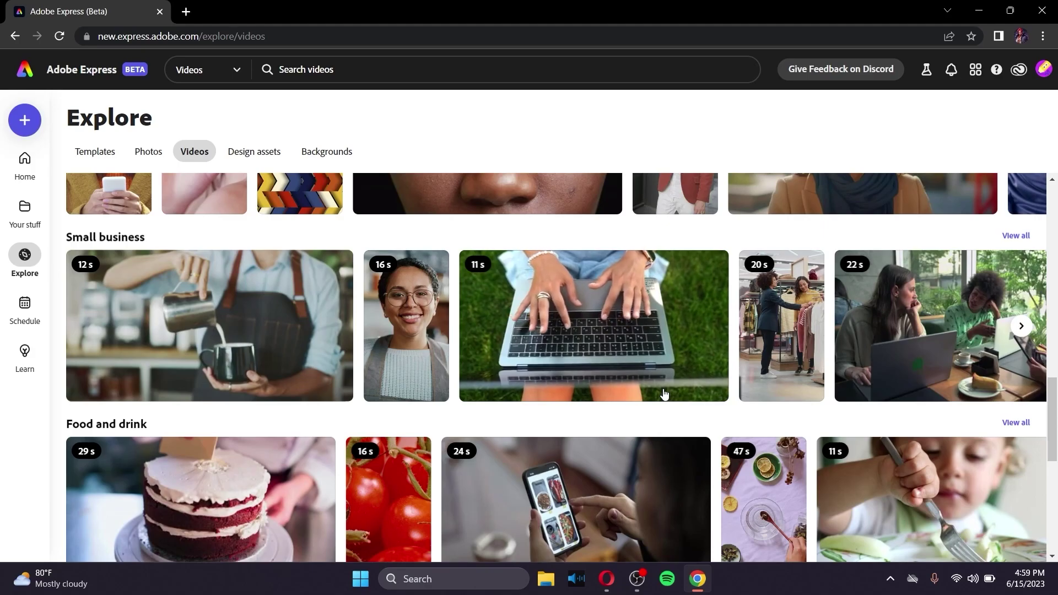
scroll(665, 394, up, 10)
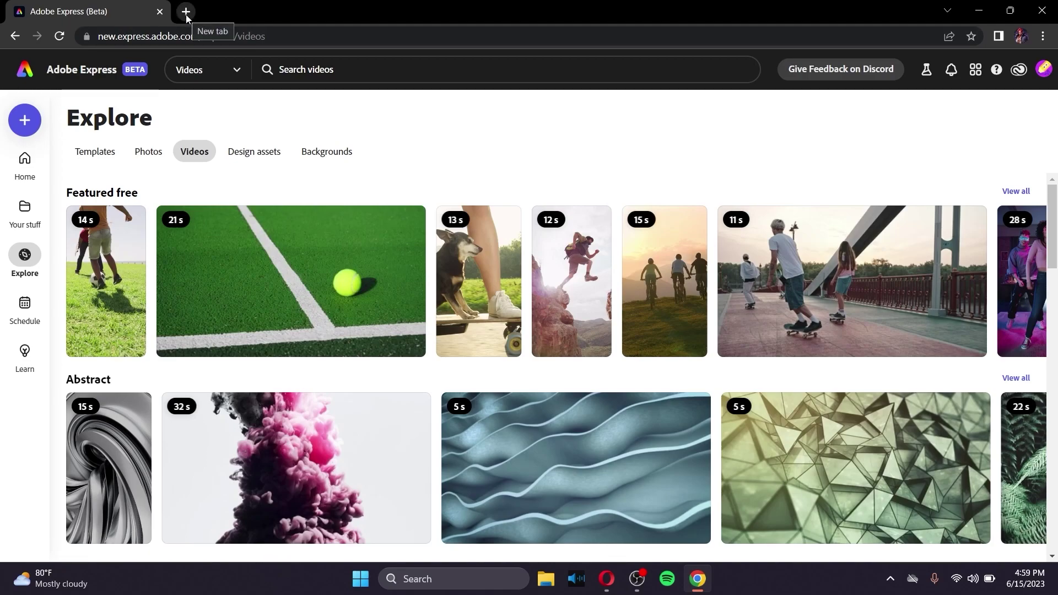
click(150, 152)
click(25, 162)
scroll(468, 278, down, 9)
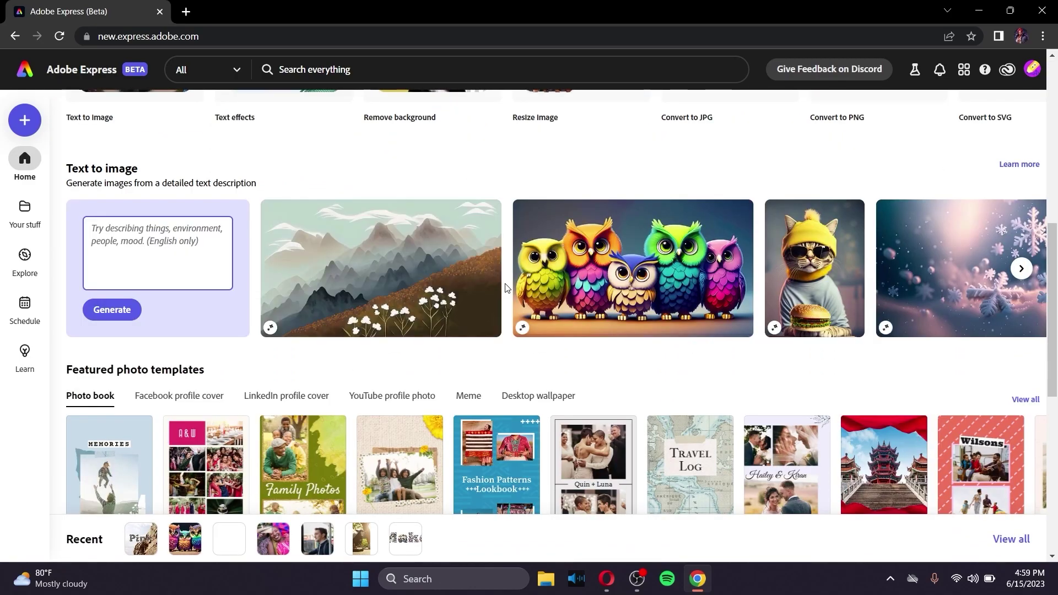
scroll(506, 287, down, 8)
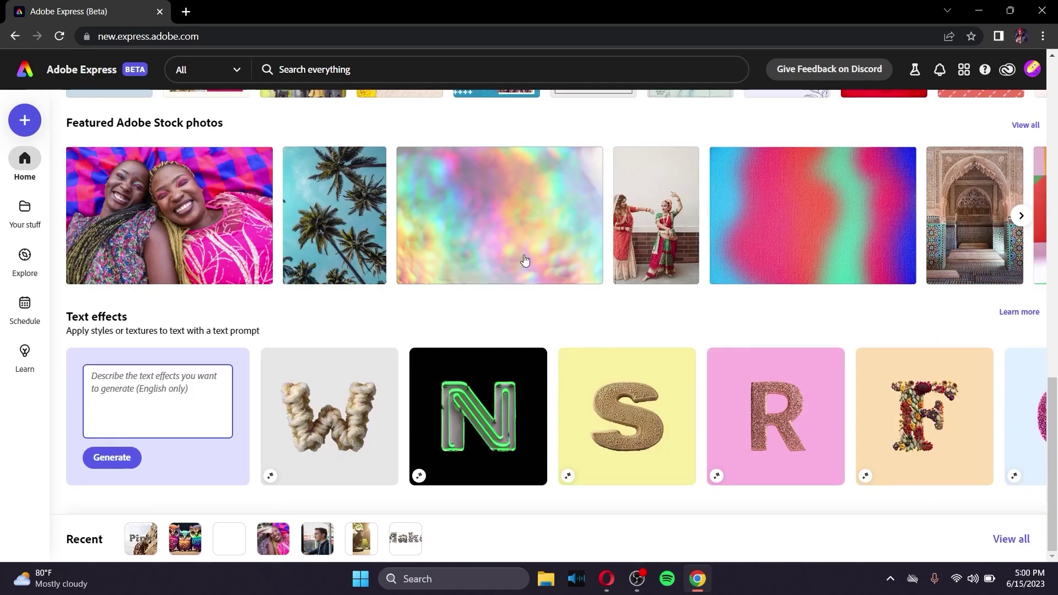
scroll(466, 282, up, 8)
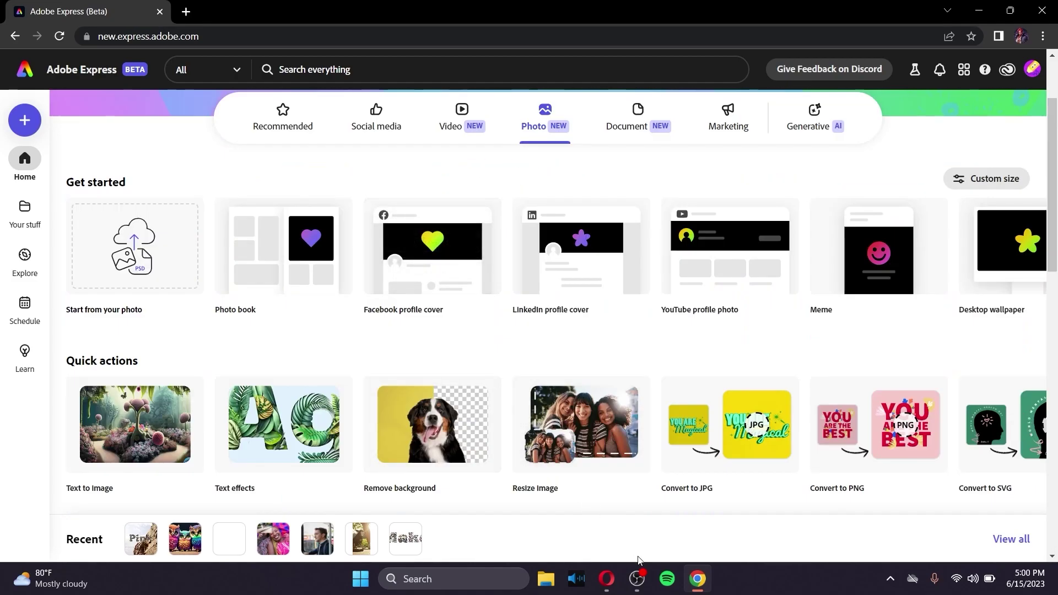